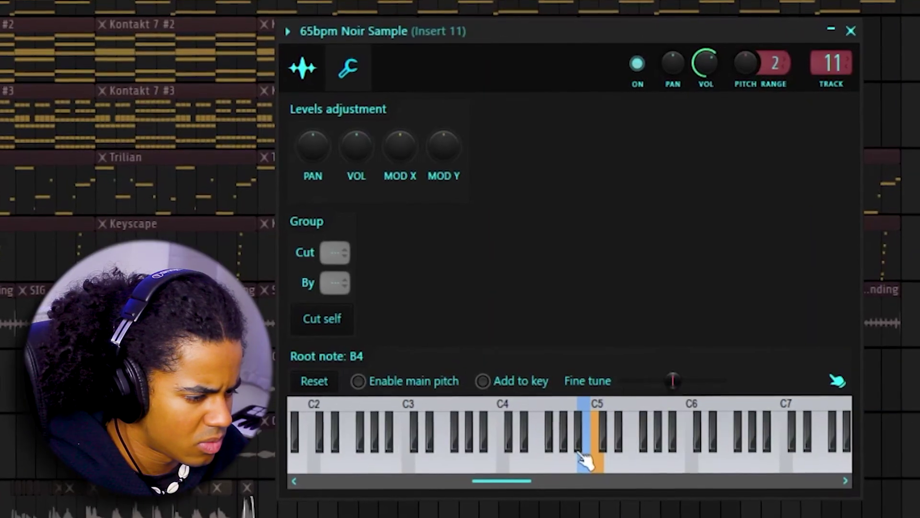
# Adjust the root note of the 65bpm Noir Sample below C5, trying A4 and its neighbouring keys.
pyautogui.click(582, 470)
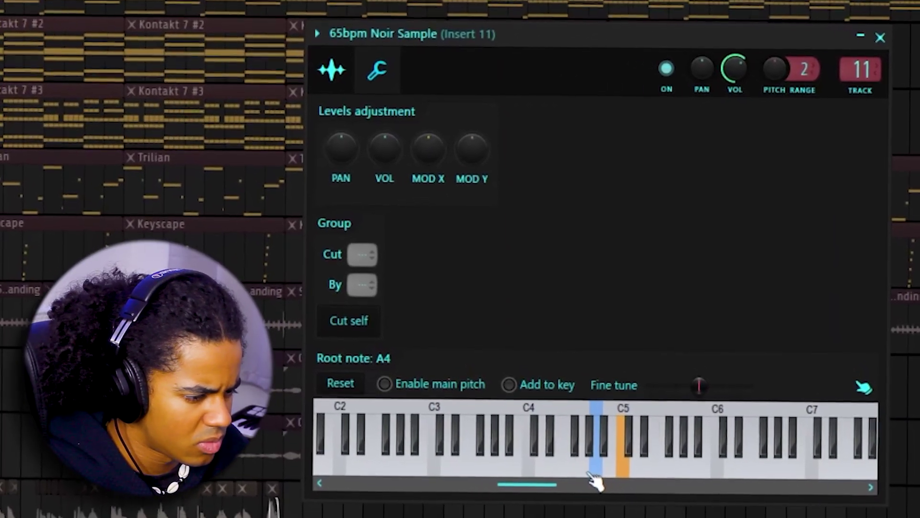
pyautogui.click(583, 469)
pyautogui.click(591, 448)
pyautogui.click(597, 467)
pyautogui.click(591, 449)
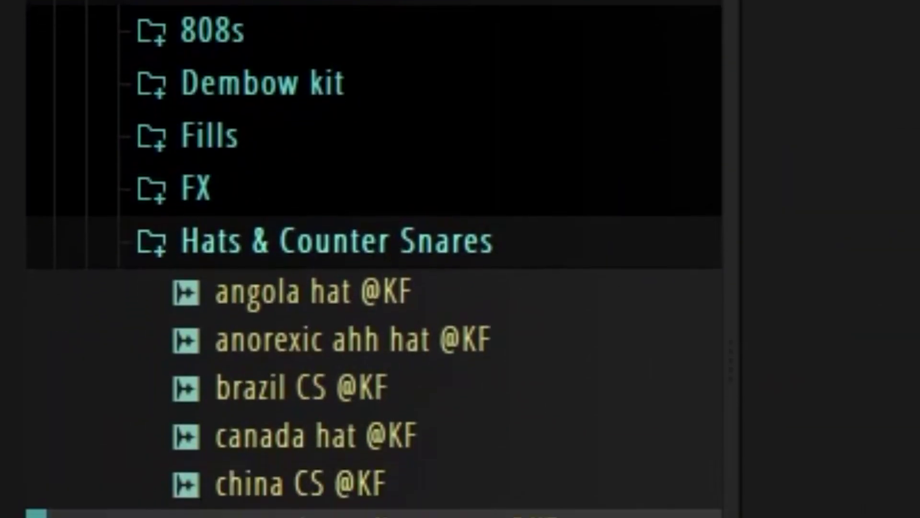
pyautogui.scroll(-2, 396, 493)
pyautogui.click(396, 494)
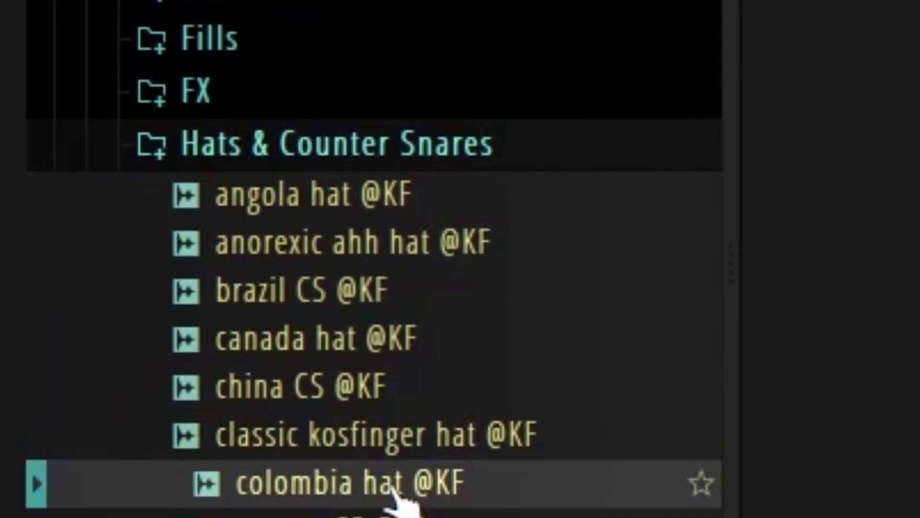
pyautogui.scroll(-1, 396, 494)
pyautogui.moveTo(396, 355); pyautogui.dragTo(403, 367)
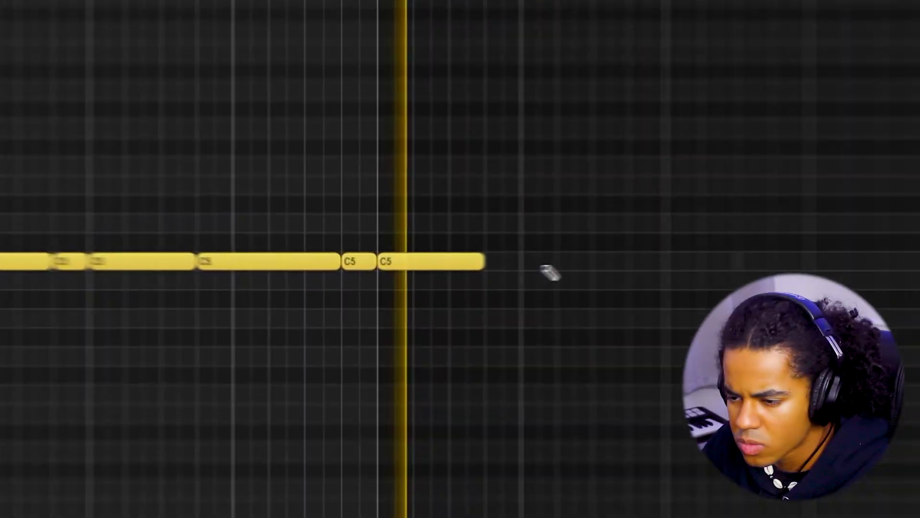
# Continue the rhythm with further C5 notes placed end to end and duplicate the note pattern.
pyautogui.click(489, 261)
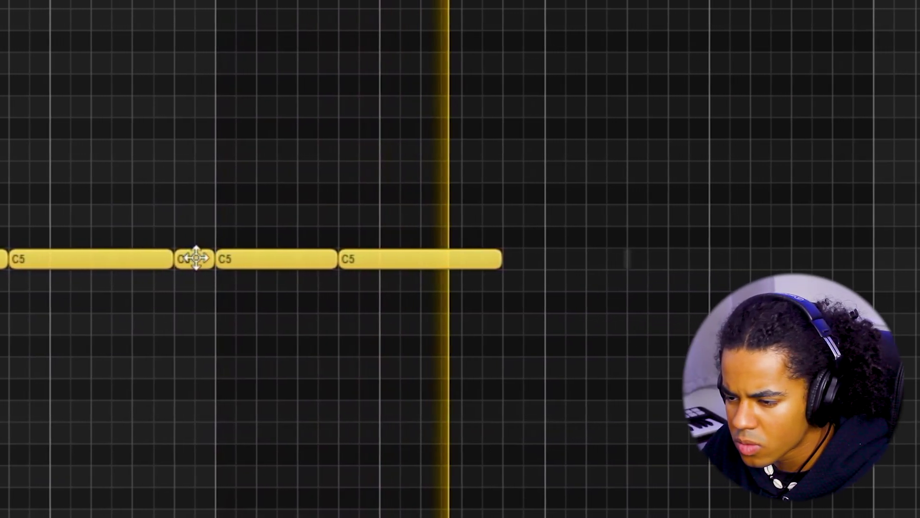
pyautogui.click(404, 257)
pyautogui.hotkey('ctrl', 'b')
pyautogui.click(448, 261)
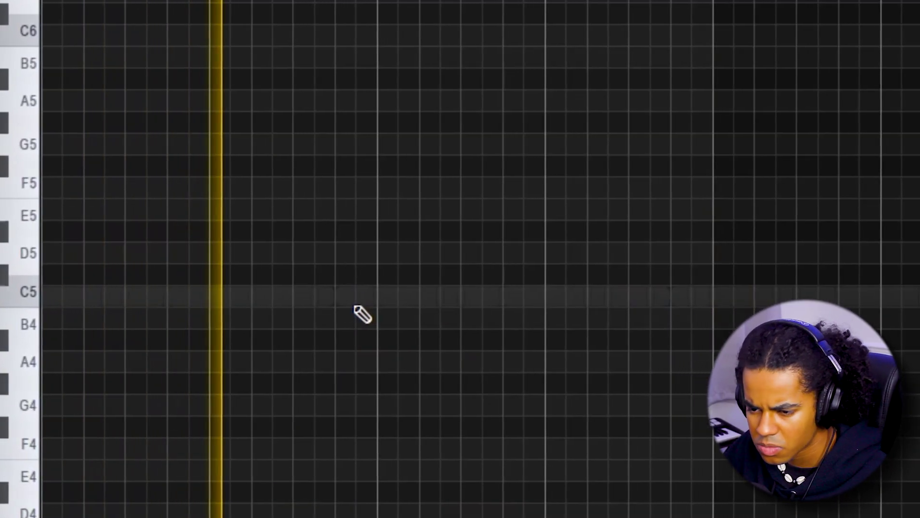
# Place several spaced hits along the C5 row of the empty piano roll.
pyautogui.click(357, 297)
pyautogui.click(477, 300)
pyautogui.click(562, 298)
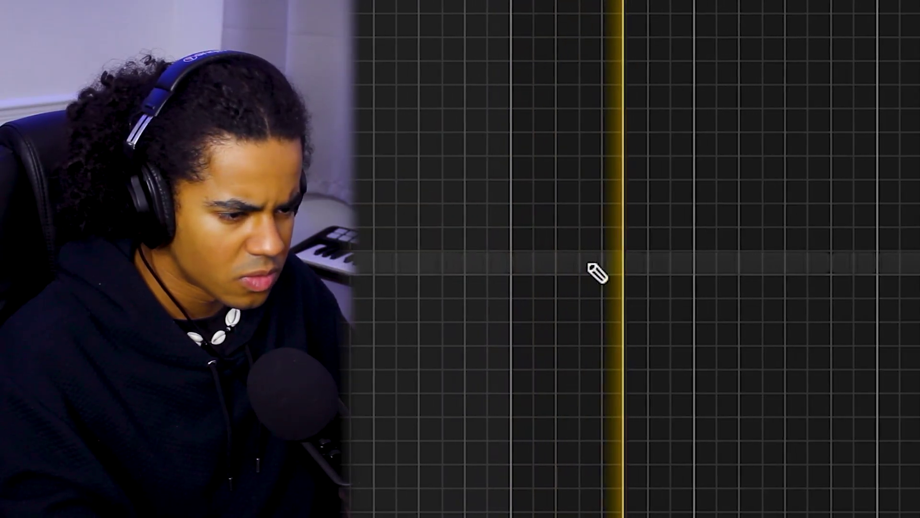
pyautogui.moveTo(763, 264); pyautogui.dragTo(361, 271)
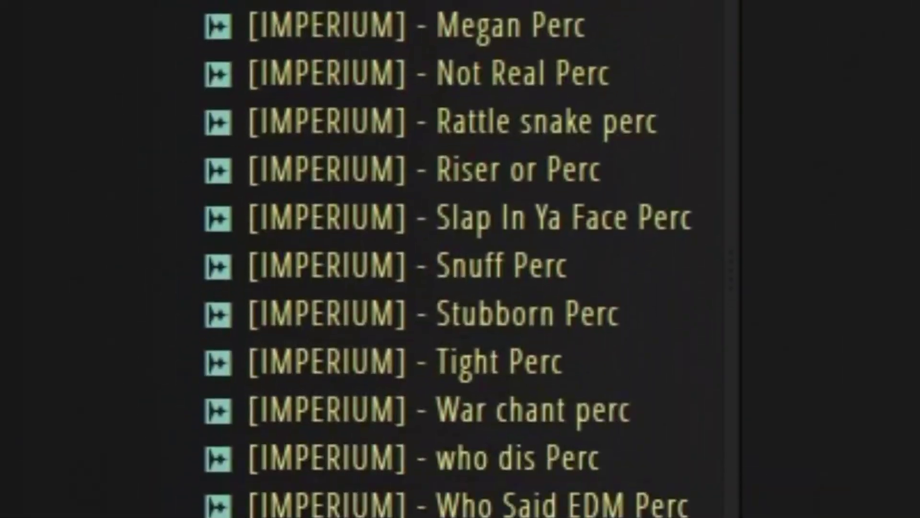
# Pick an [IMPERIUM] perc and place two more short hits along the C5 row of its pattern.
pyautogui.moveTo(480, 323); pyautogui.dragTo(485, 343)
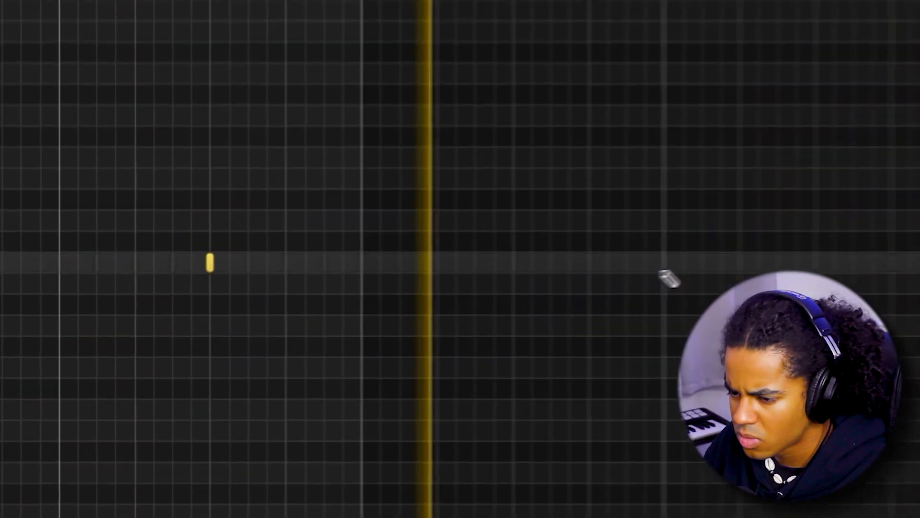
pyautogui.click(639, 259)
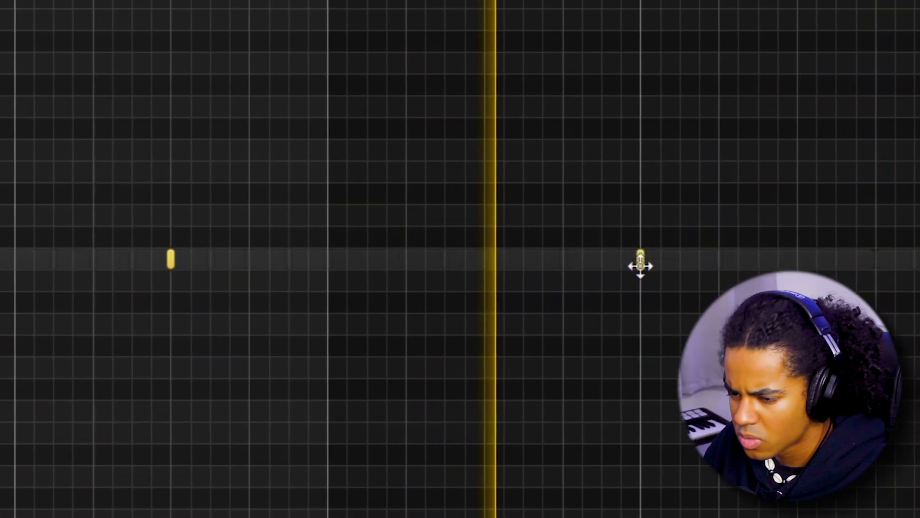
pyautogui.click(816, 259)
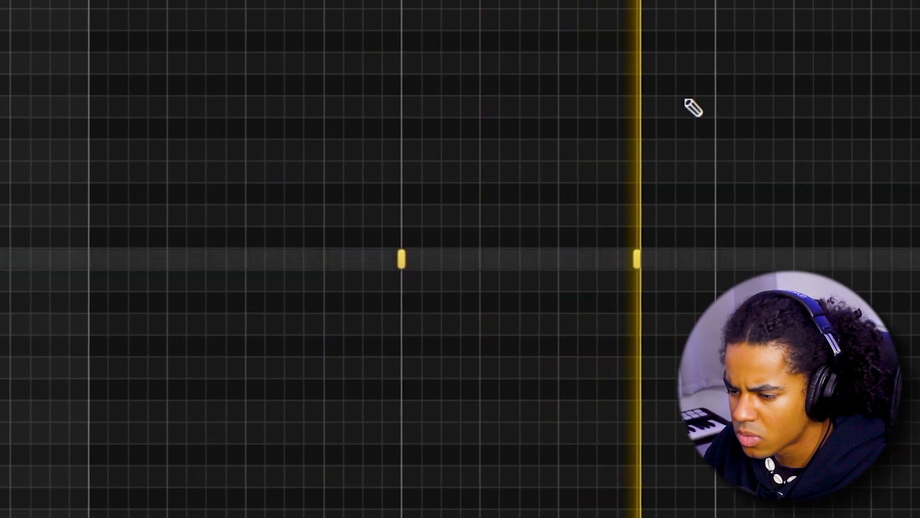
# Audition the [slippery] open hats one by one, starting from dual open.
pyautogui.scroll(-3, 39, 251)
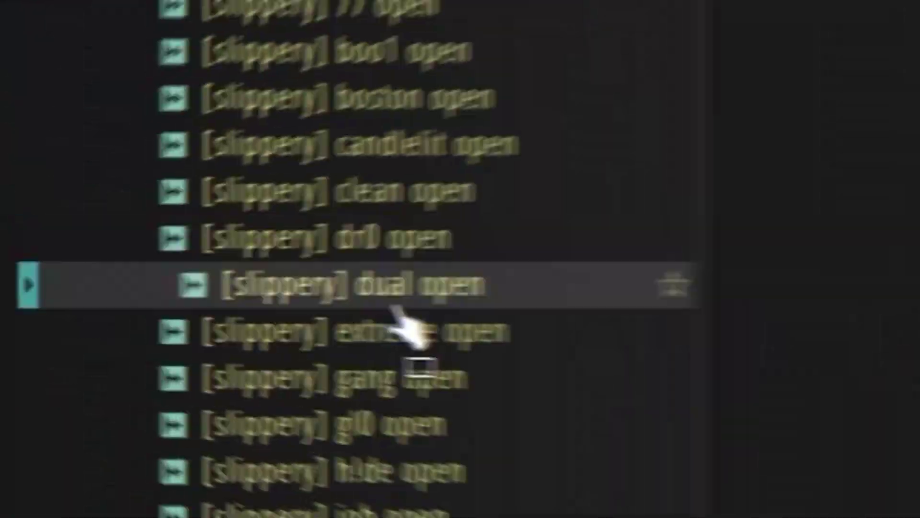
pyautogui.click(411, 314)
pyautogui.press('Down')
pyautogui.press('Down')
pyautogui.press('Down')
pyautogui.press('Down')
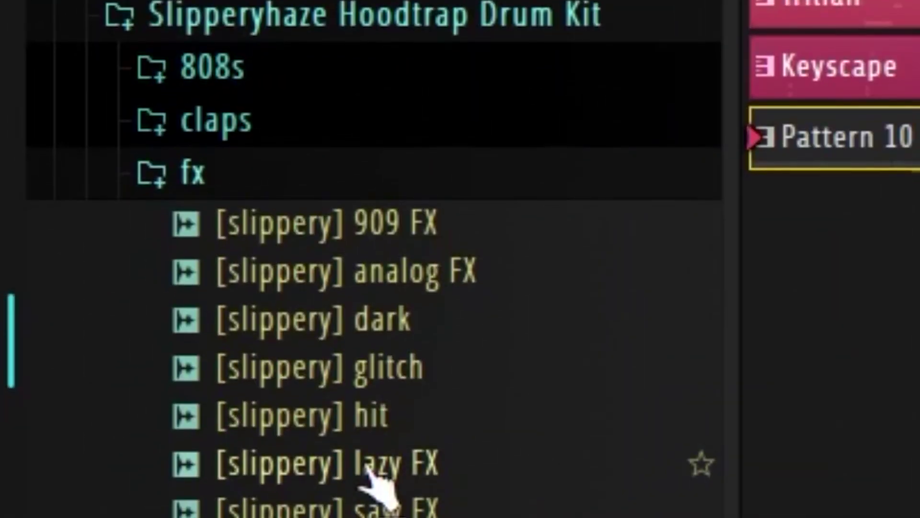
# Browse the [slippery] FX and ellis_ percs for a sample and add two more short C5 hits to the percussion pattern.
pyautogui.moveTo(372, 473); pyautogui.dragTo(381, 294)
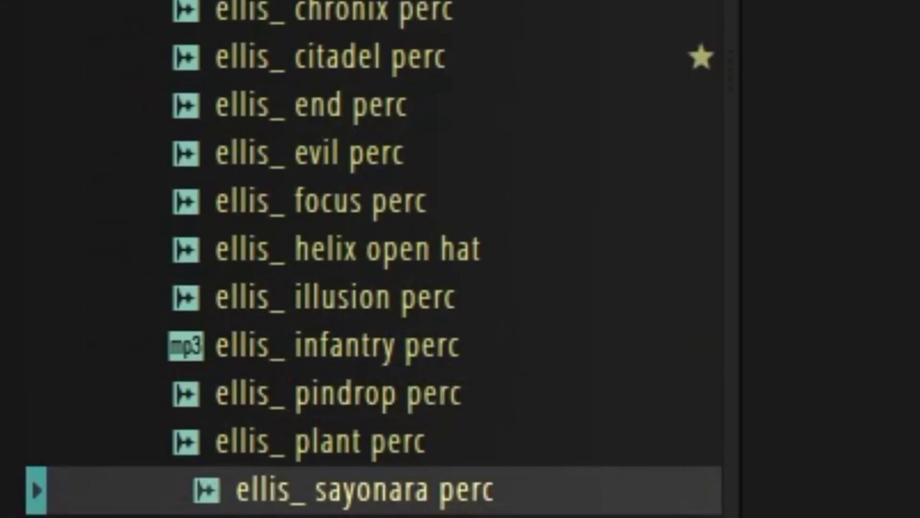
pyautogui.scroll(-2, 439, 510)
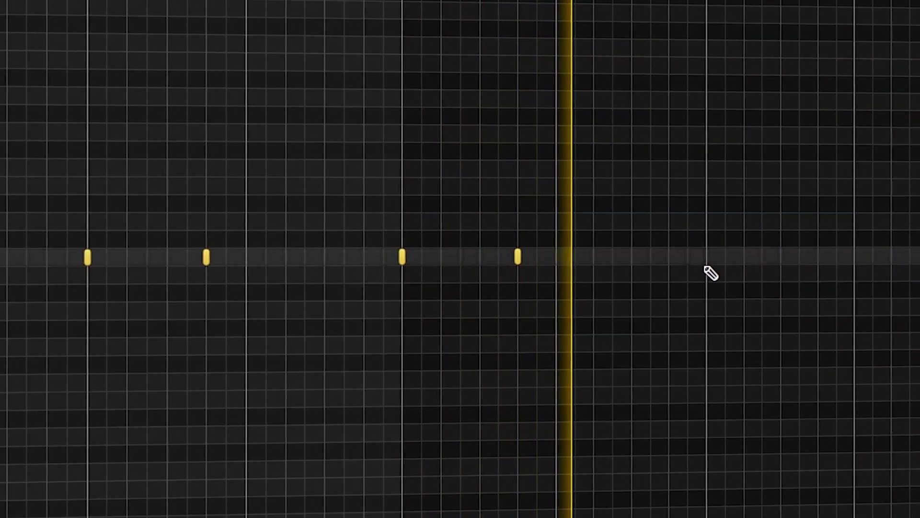
pyautogui.click(691, 259)
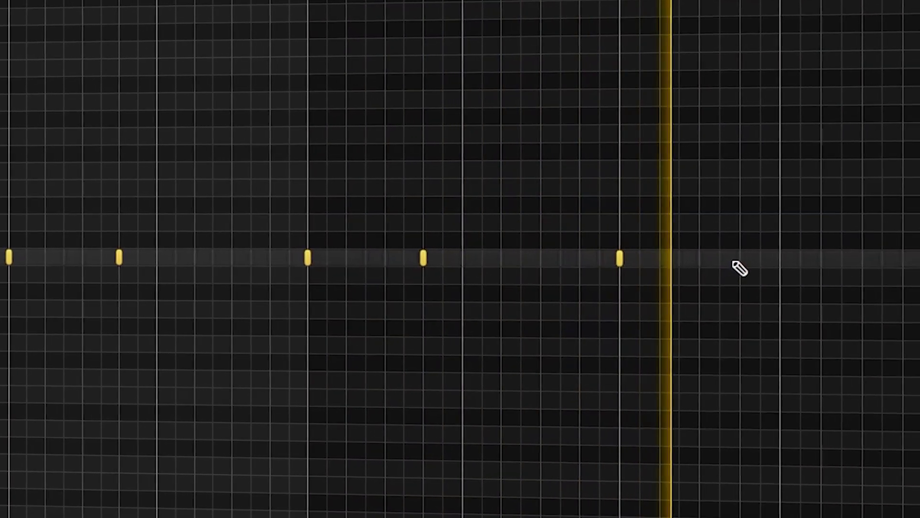
pyautogui.click(762, 259)
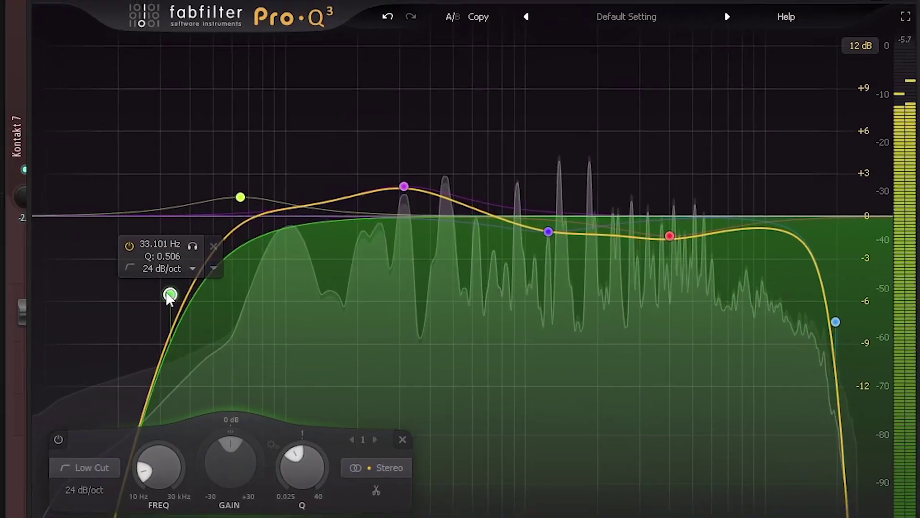
# Raise the low-cut frequency in Pro-Q 3 and adjust the stereo width in Wider for the 65bpm Noir Sample.
pyautogui.moveTo(169, 296); pyautogui.dragTo(189, 289)
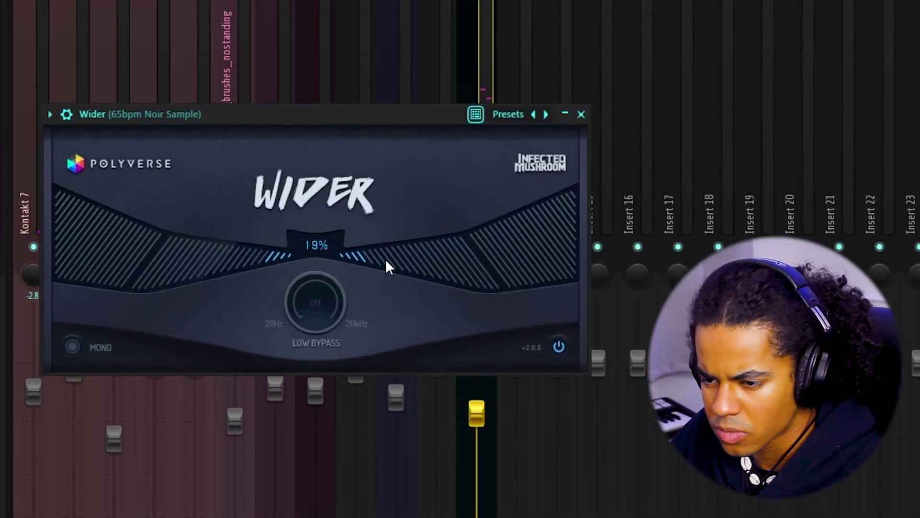
pyautogui.scroll(2, 385, 259)
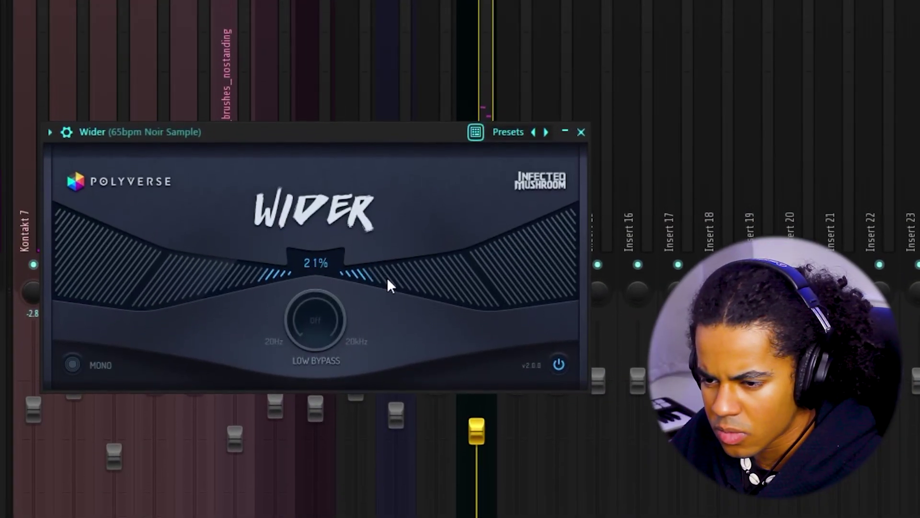
pyautogui.scroll(-4, 386, 259)
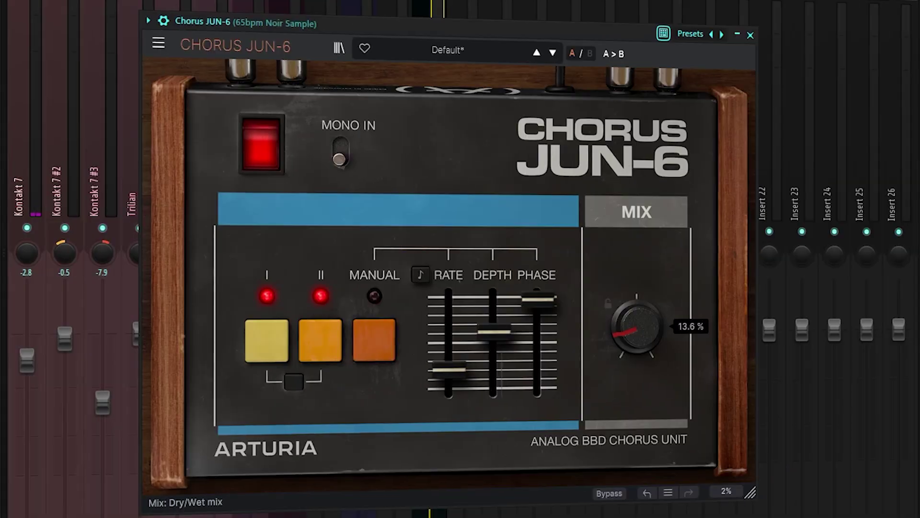
# Set the Chorus JUN-6 dry/wet mix to about 13.6% and fine-tune the ValhallaVintageVerb reverb on the 65bpm Noir Sample.
pyautogui.scroll(-1, 635, 323)
pyautogui.scroll(1, 634, 322)
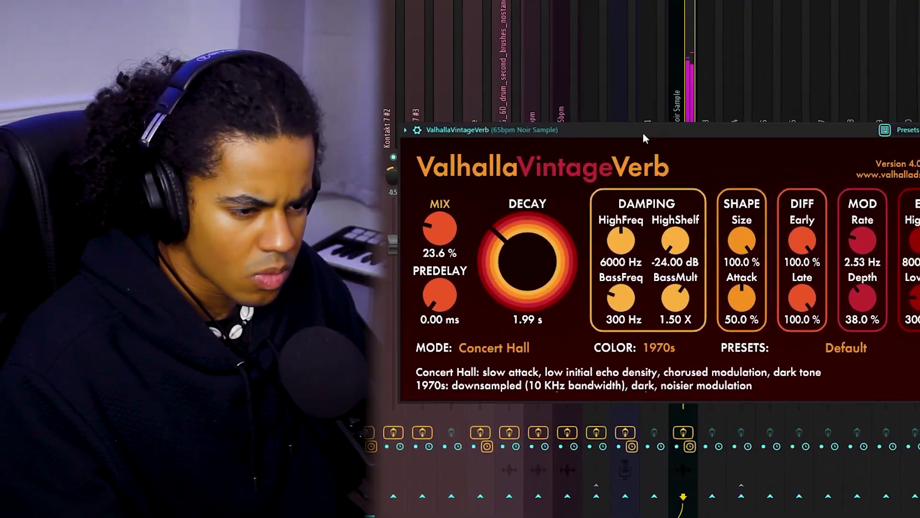
pyautogui.scroll(2, 499, 258)
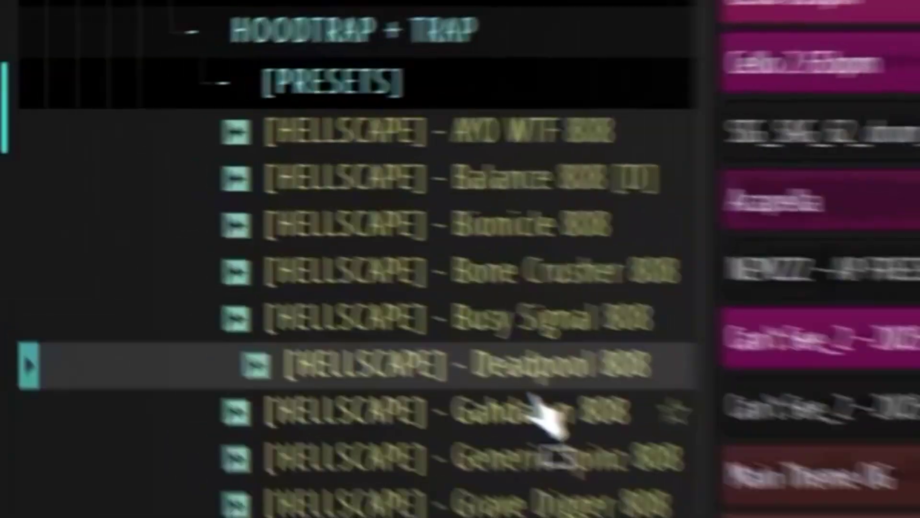
# Choose the [HELLSCAPE] Generic Spinz 808, write its bassline with G#5, D#5 and G#6 notes, and play it back.
pyautogui.press('Down')
pyautogui.press('Down')
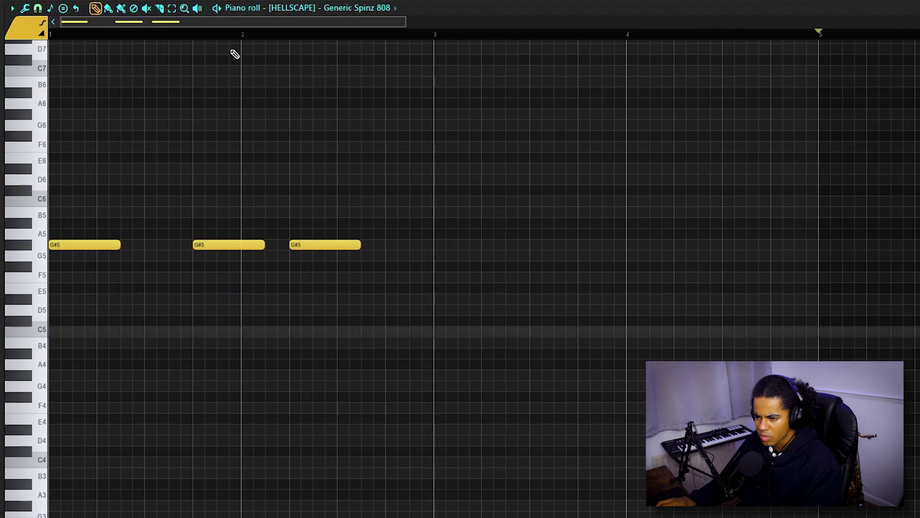
pyautogui.click(235, 54)
pyautogui.rightClick(184, 42)
pyautogui.press('space')
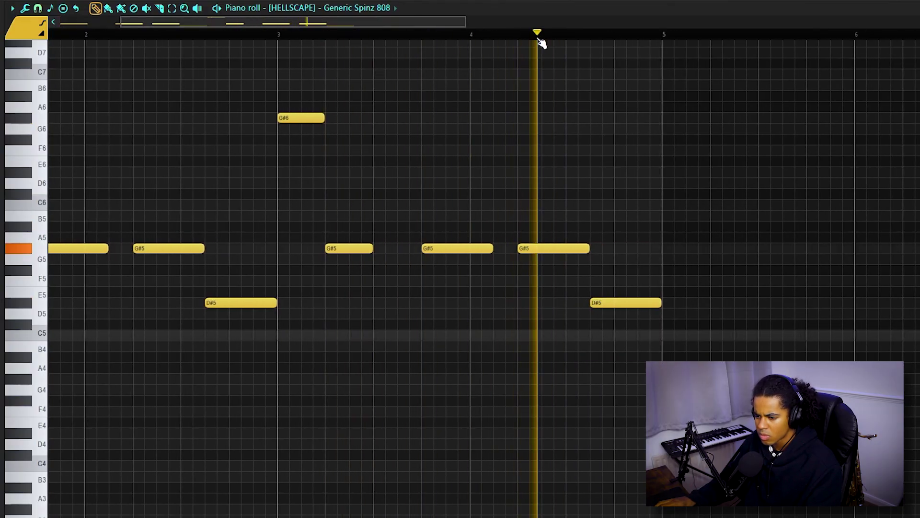
pyautogui.scroll(-2, 541, 43)
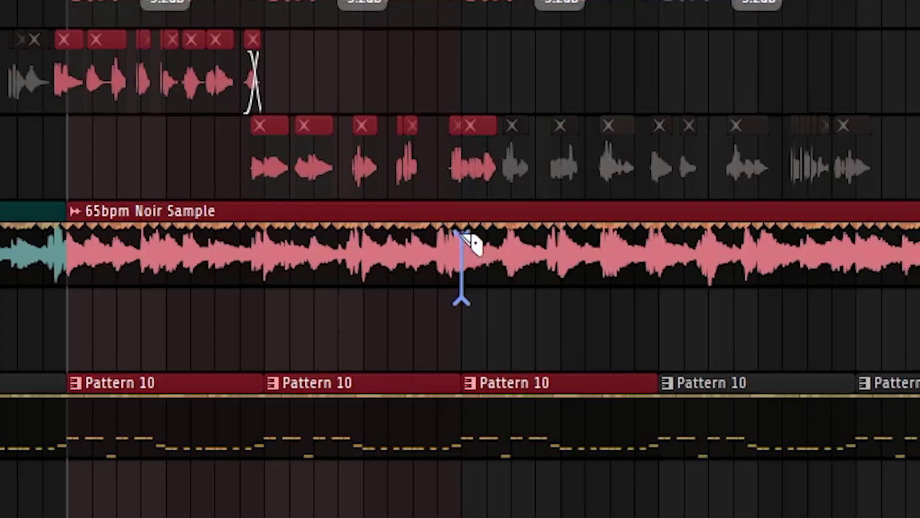
# Slice the 65bpm Noir Sample clip at a Pattern 10 boundary and send the slices of Chop 1 to the piano roll.
pyautogui.click(463, 240)
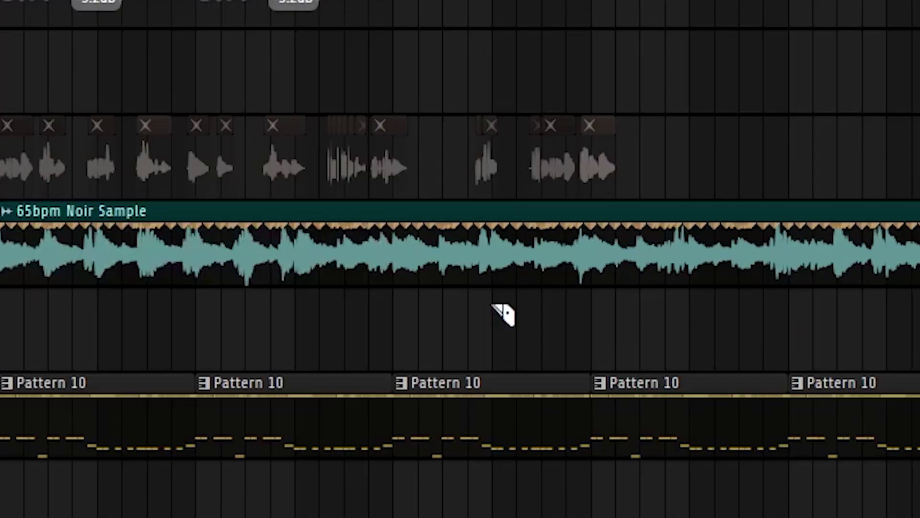
pyautogui.click(281, 225)
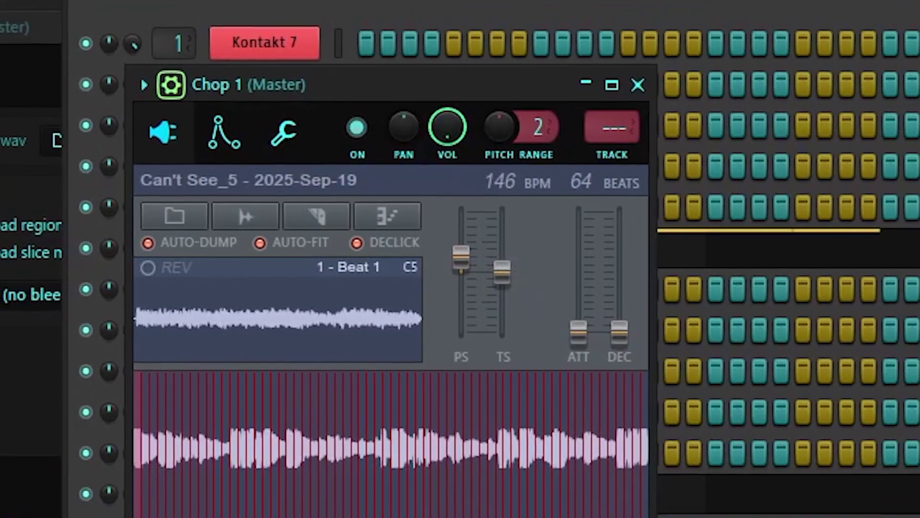
pyautogui.click(388, 216)
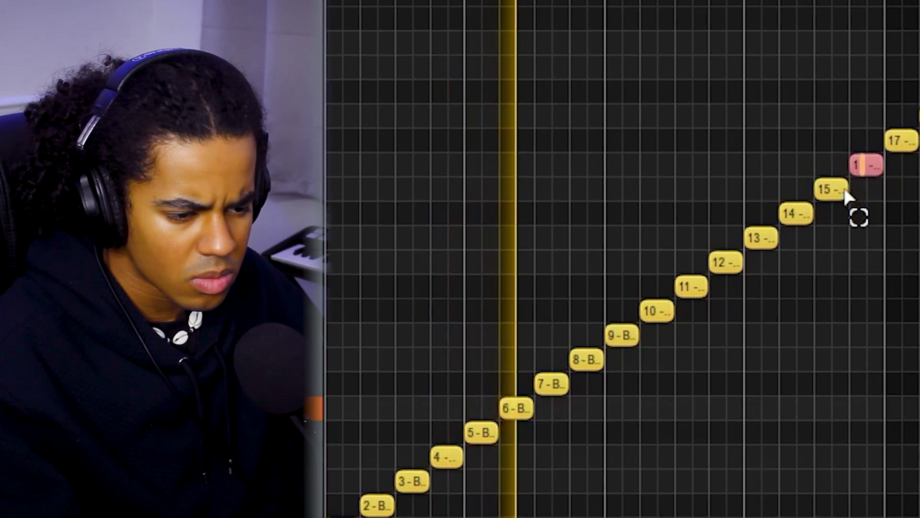
# Rearrange the beat slices of Chop 1, repeating slices 49 to 52 between slice 56 and slices 61 to 64.
pyautogui.moveTo(846, 196); pyautogui.dragTo(752, 200)
pyautogui.moveTo(767, 147); pyautogui.dragTo(767, 171)
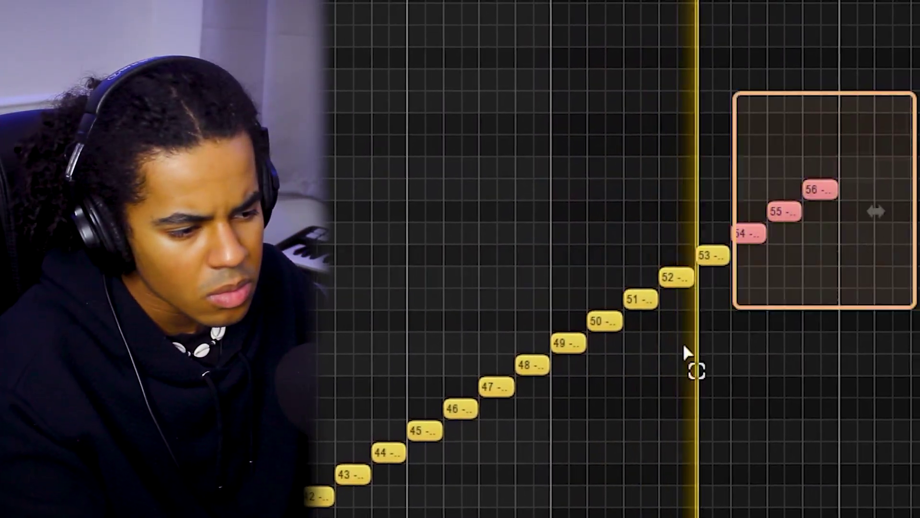
pyautogui.moveTo(685, 352); pyautogui.dragTo(584, 406)
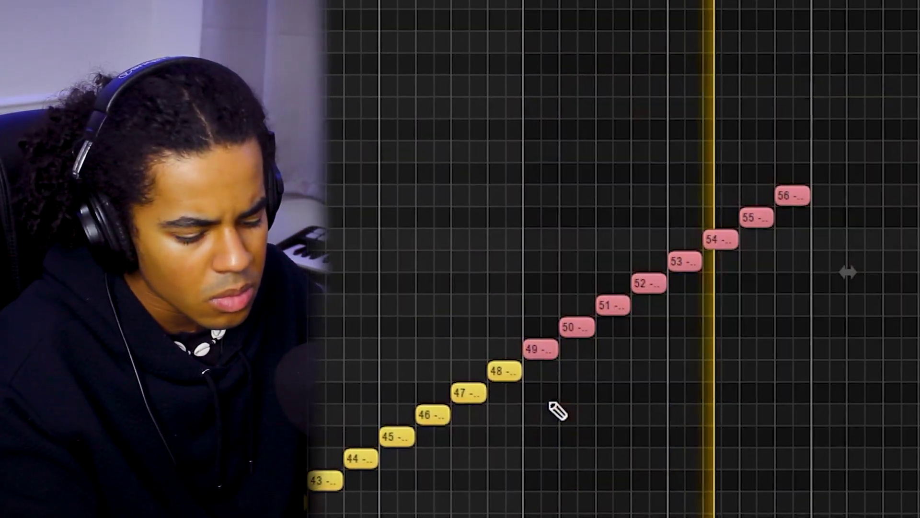
pyautogui.hotkey('ctrl', 'b')
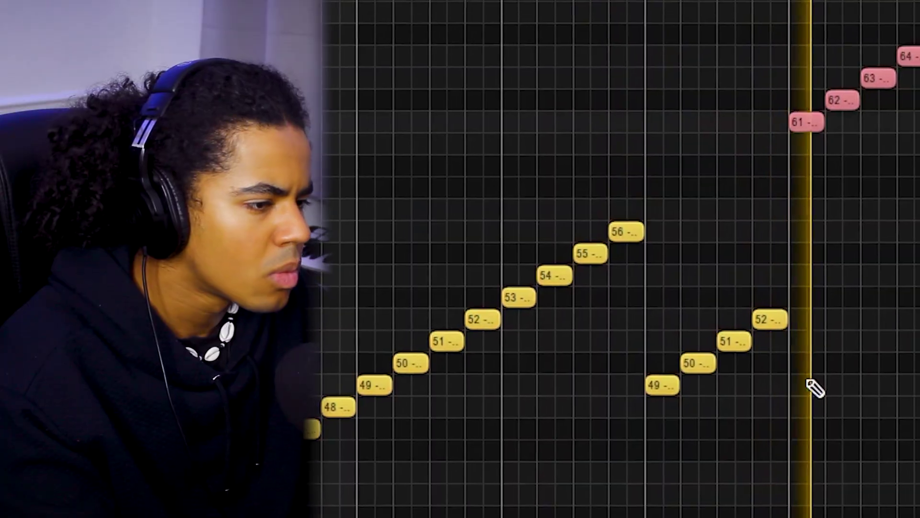
pyautogui.click(911, 386)
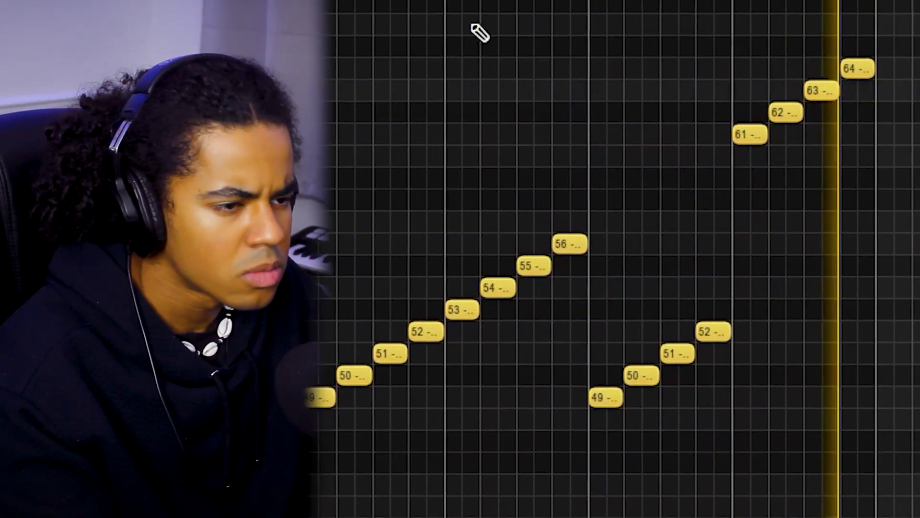